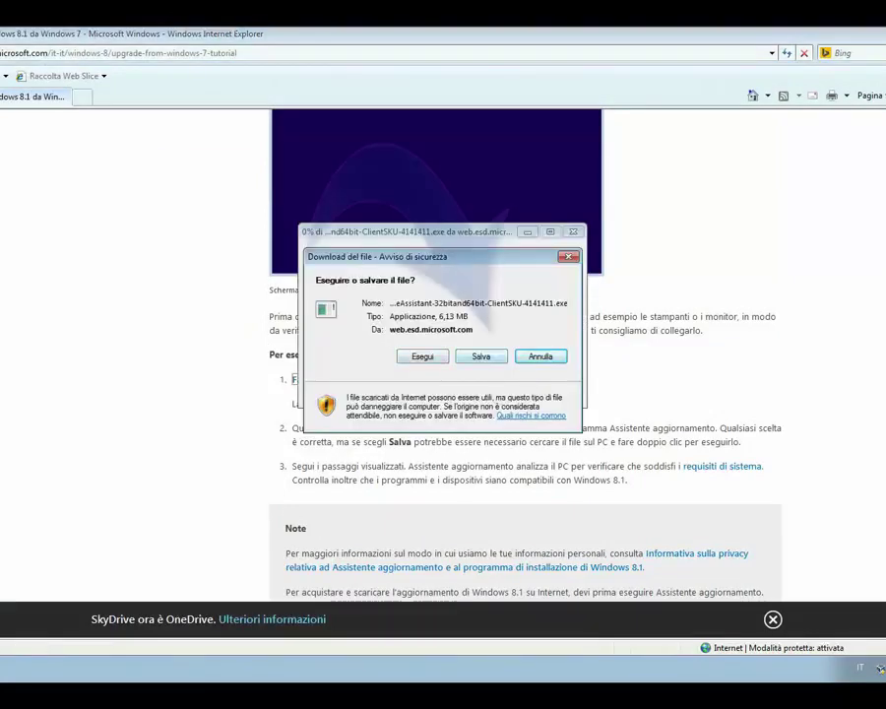
Save the Windows 8.1 Upgrade Assistant download and allow the program to make changes to the computer.
click(480, 355)
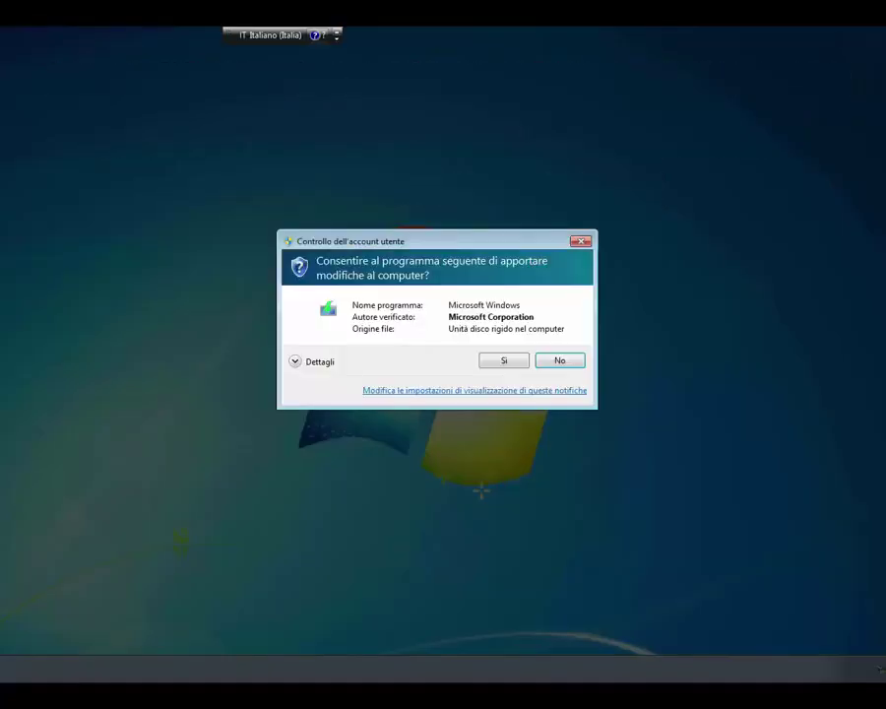
key(alt+s)
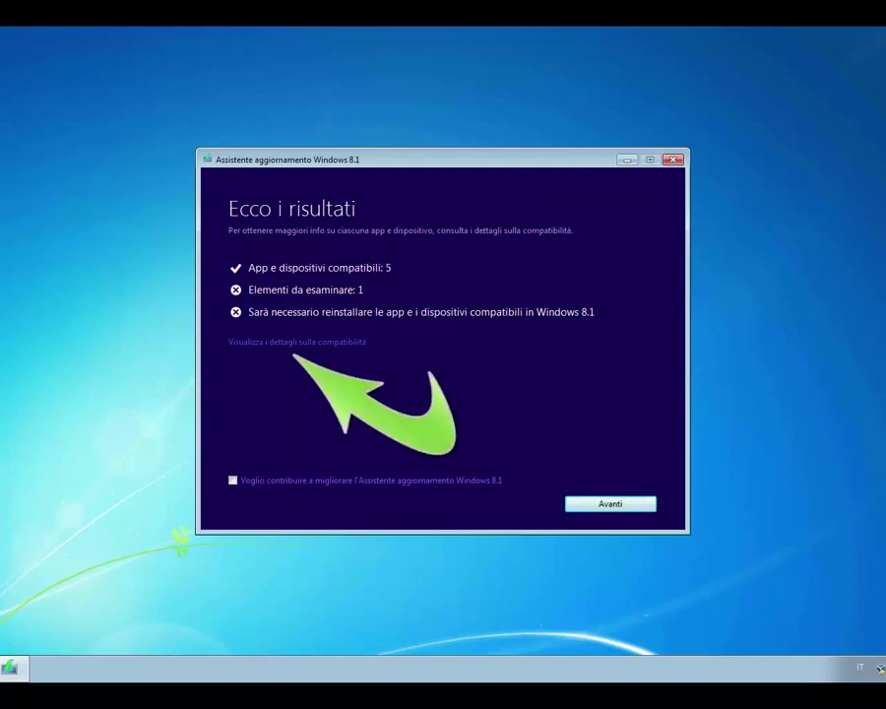
Examine the full compatibility details for the PC's apps and devices, and close the report.
click(297, 341)
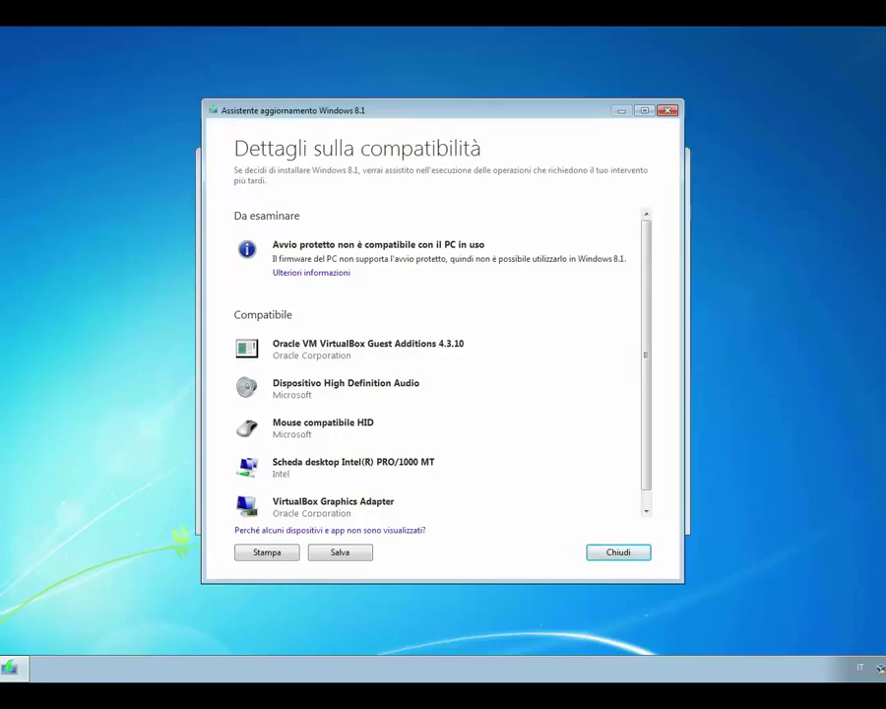
scroll(440, 361, down, 1)
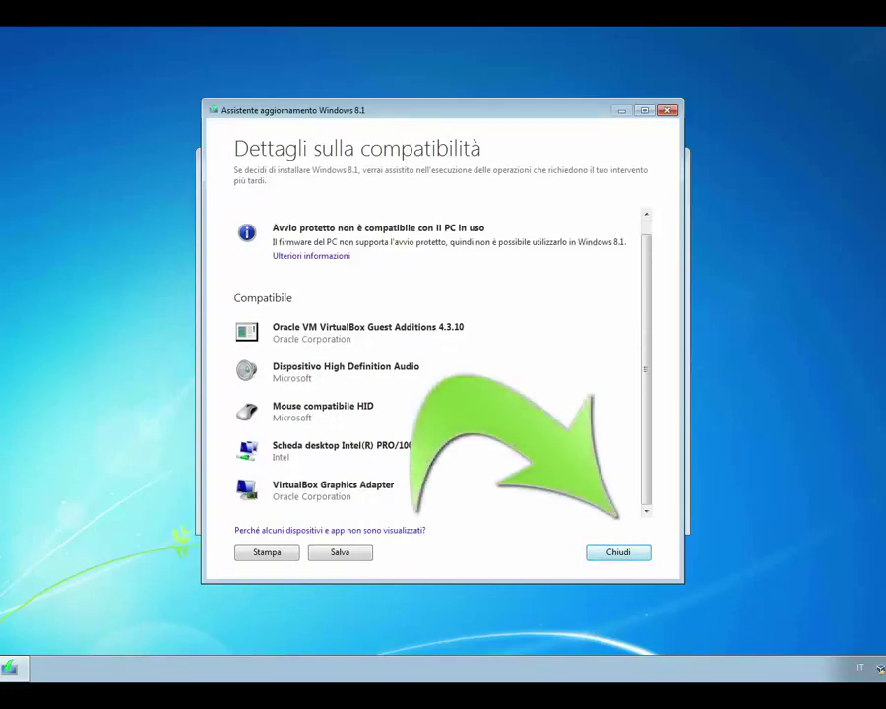
click(617, 551)
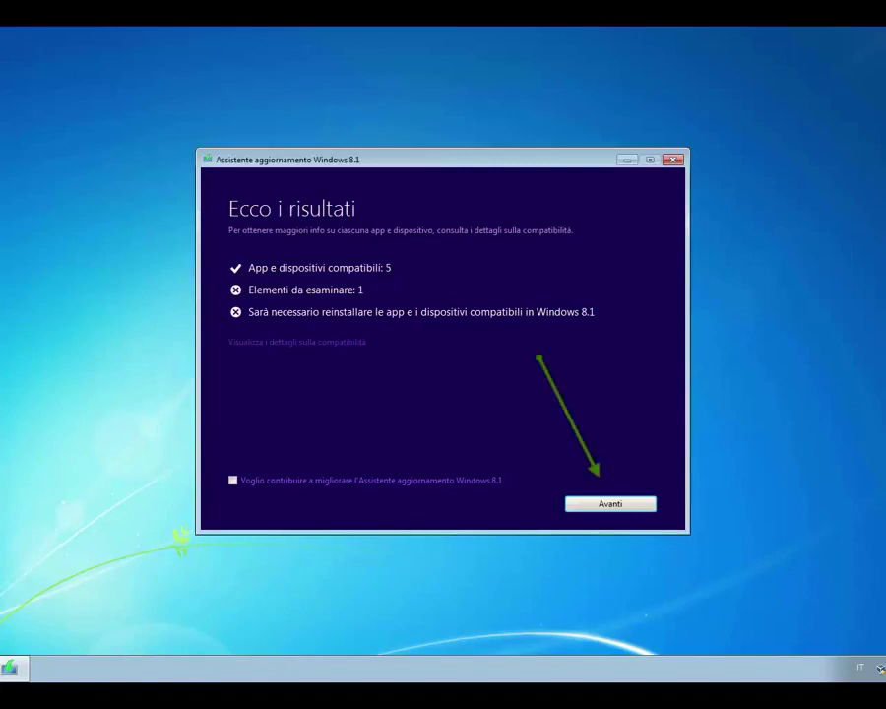
Continue from the compatibility results, choose to keep nothing (Niente), and confirm the choice.
key(Return)
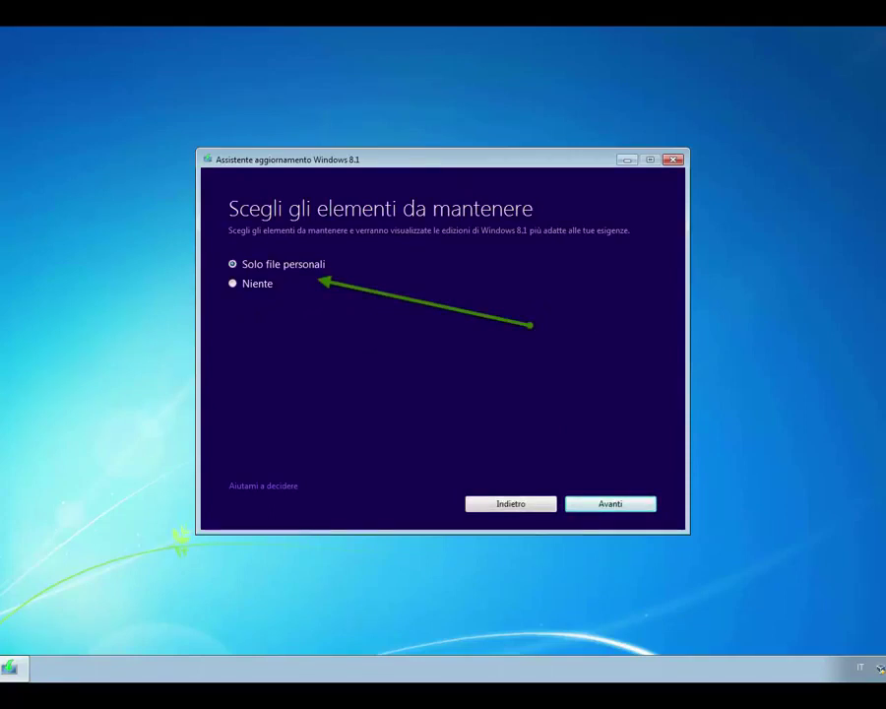
click(232, 284)
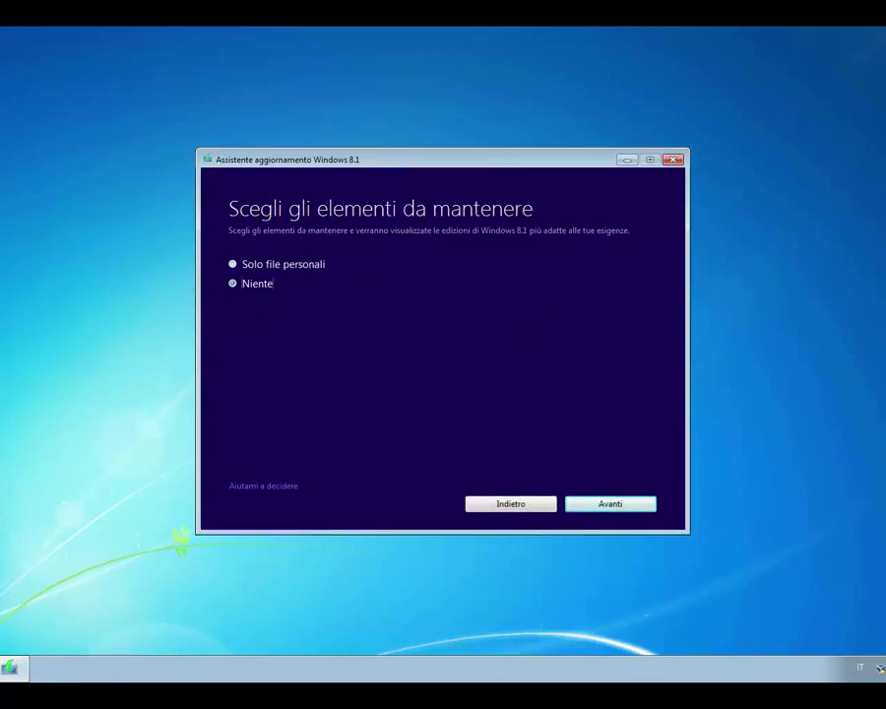
key(Return)
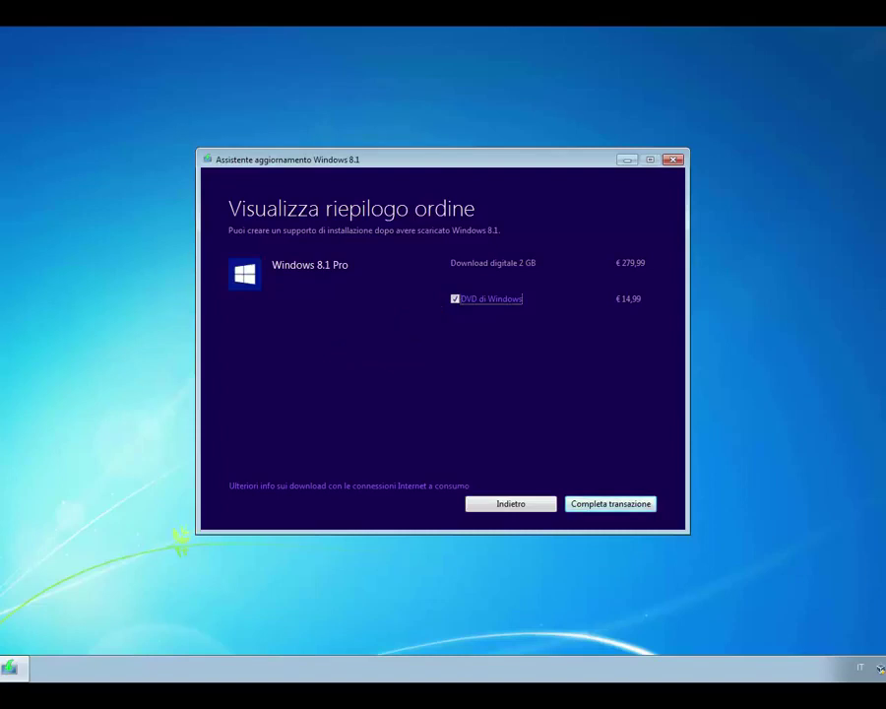
Include the Windows DVD in the Windows 8.1 Pro order and proceed to complete the transaction.
key(space)
key(Return)
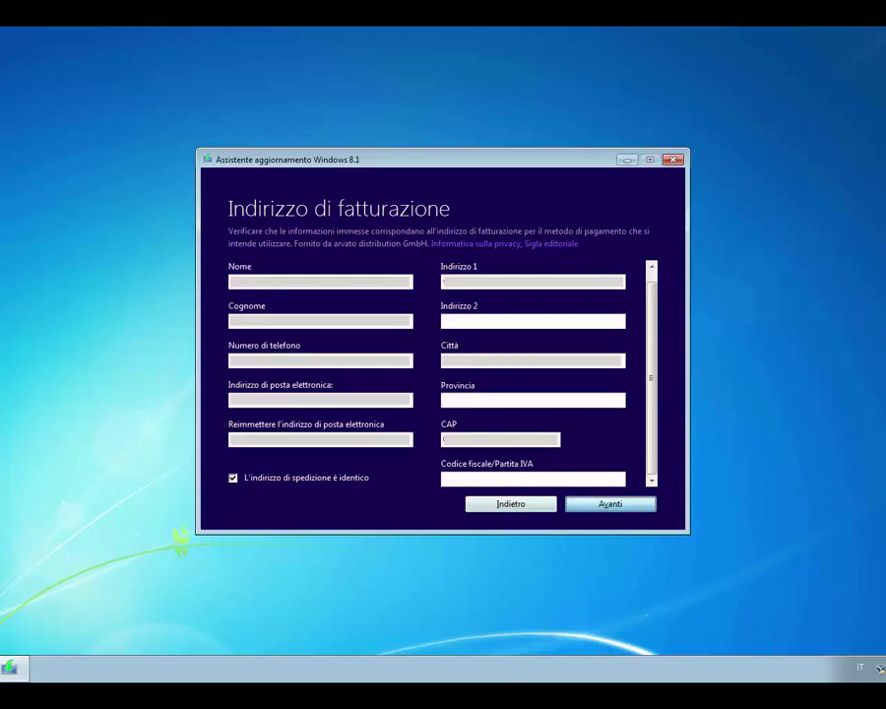
Fill in the missing province in the billing address and submit the address form.
key(Return)
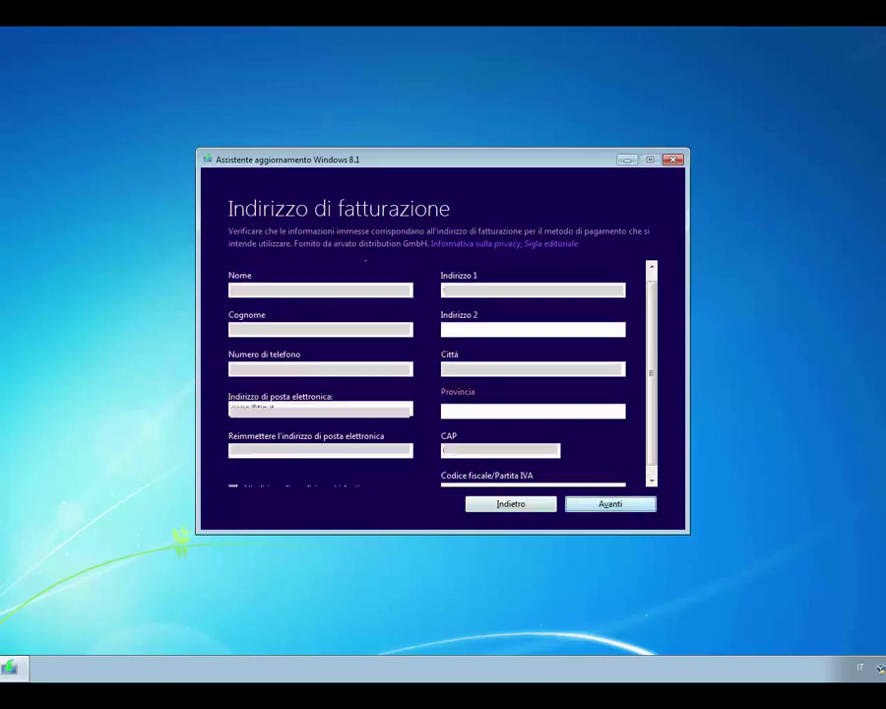
click(444, 411)
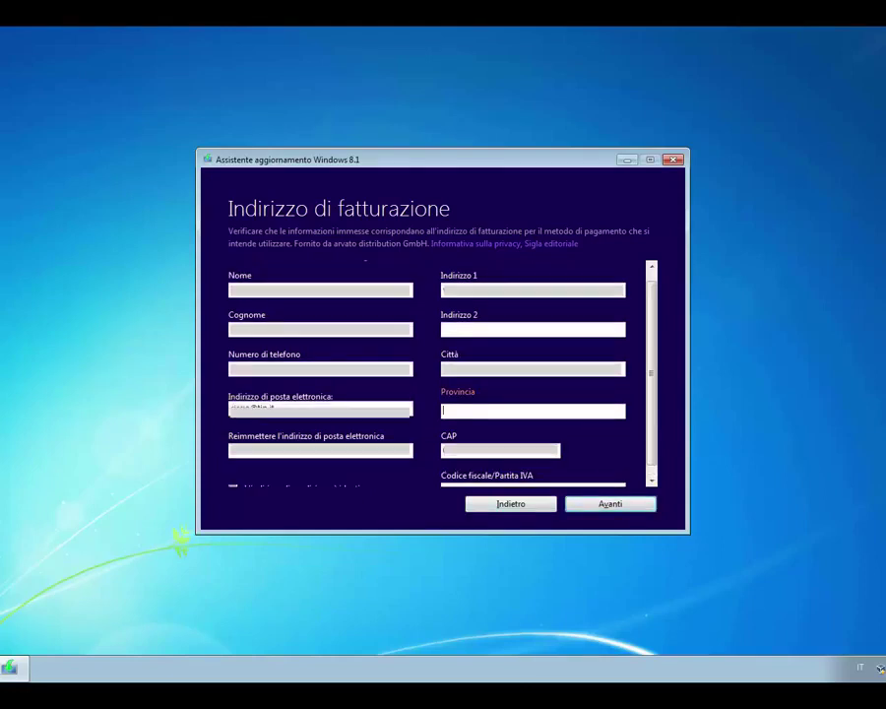
text(roma)
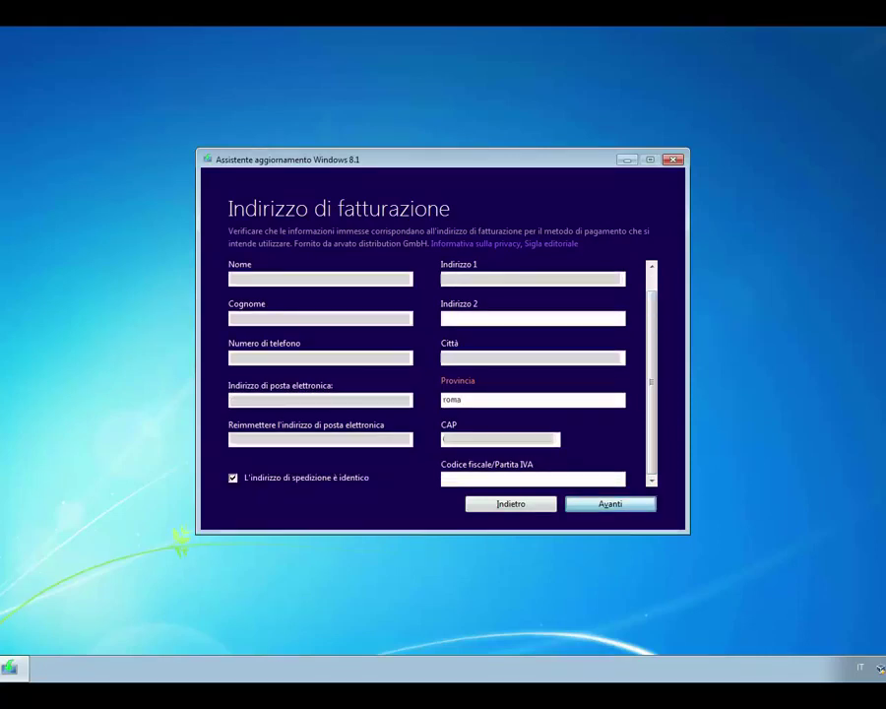
key(Return)
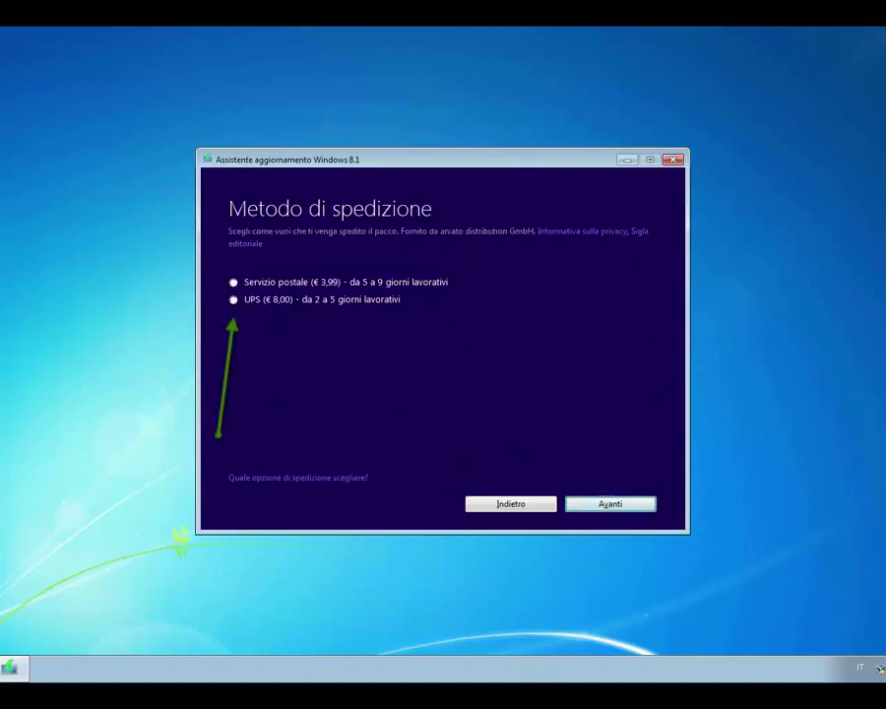
Choose Servizio postale (€ 3,99) as the shipping method and continue to the payment information.
click(233, 282)
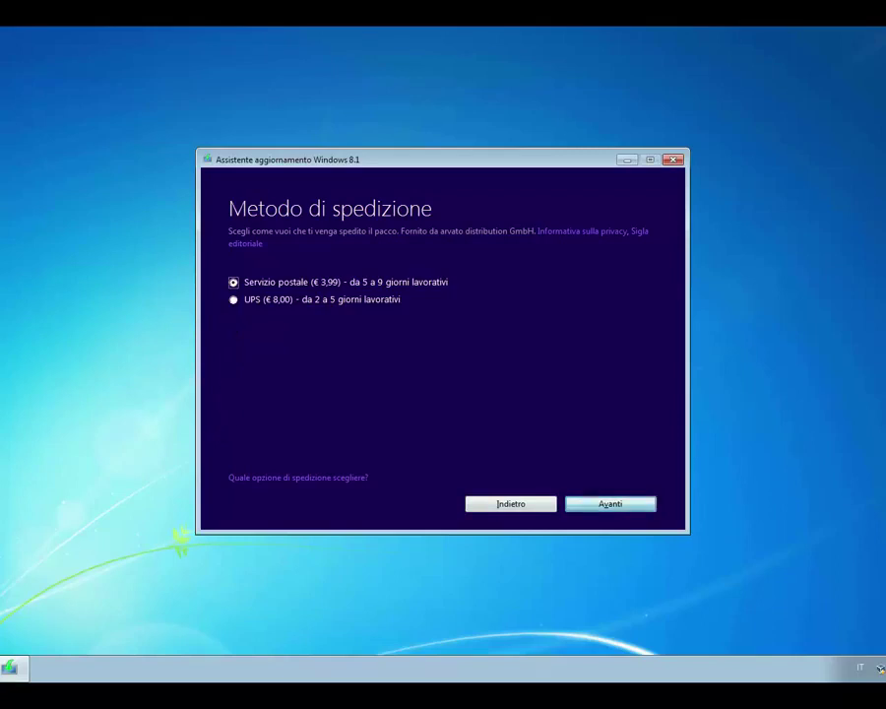
click(610, 503)
Select Carta di credito as the payment method.
click(412, 293)
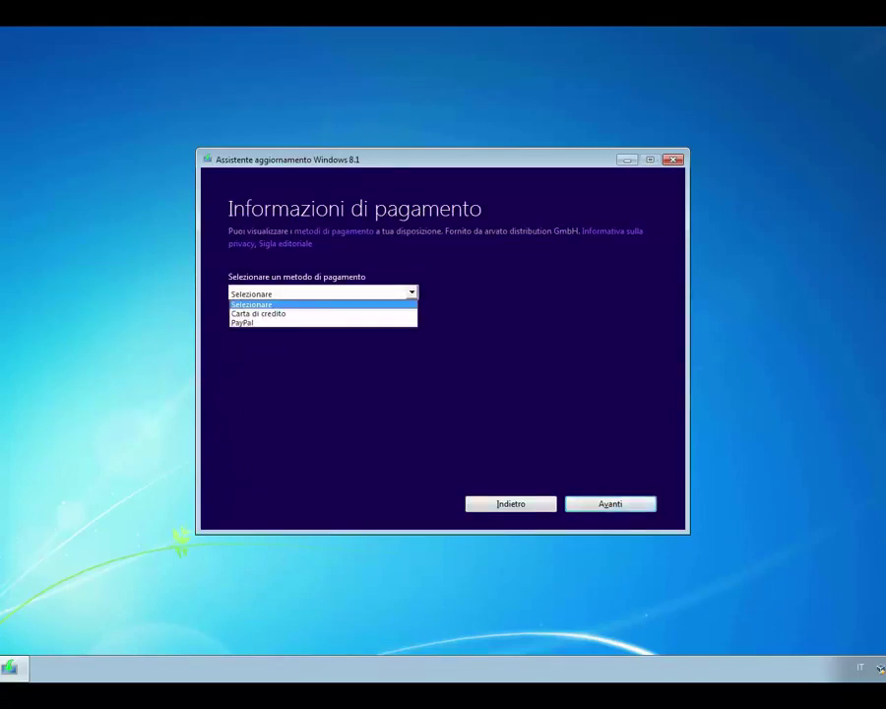
key(Down)
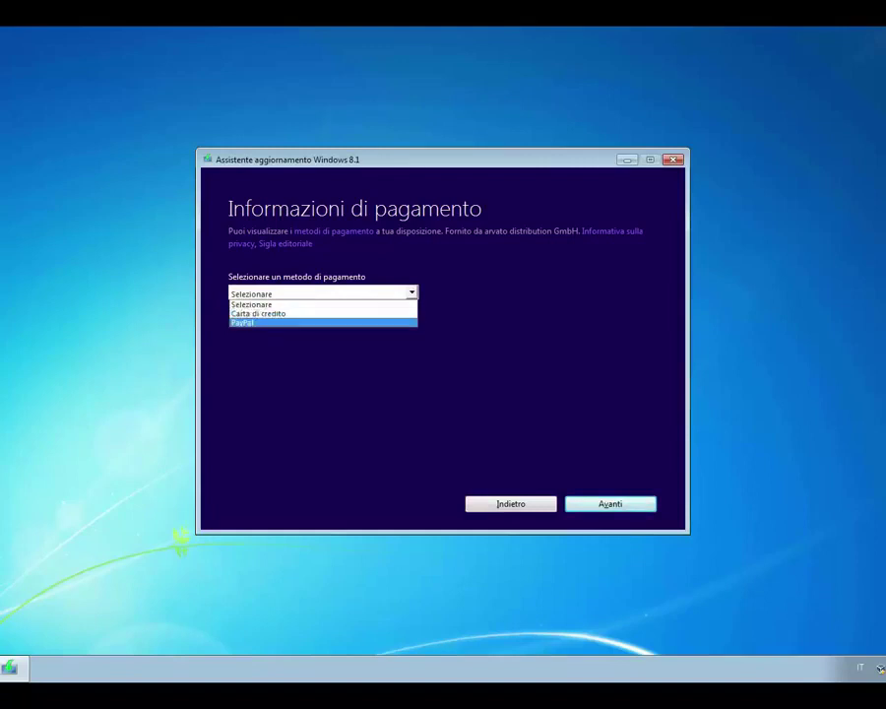
key(Up)
key(Return)
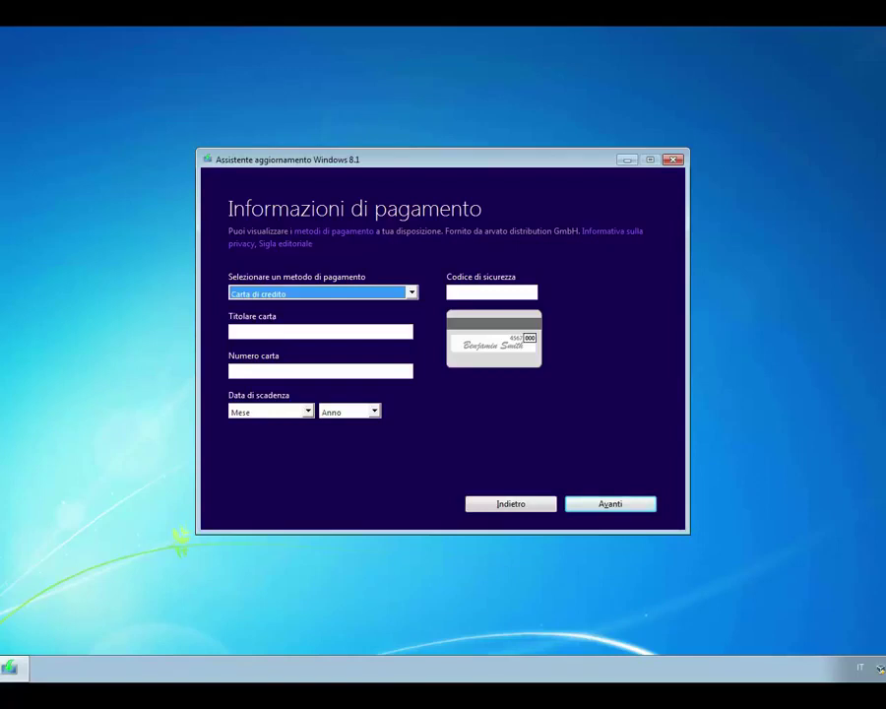
Set the payment method to PayPal and continue to the order confirmation.
key(alt+Down)
key(Down)
key(Return)
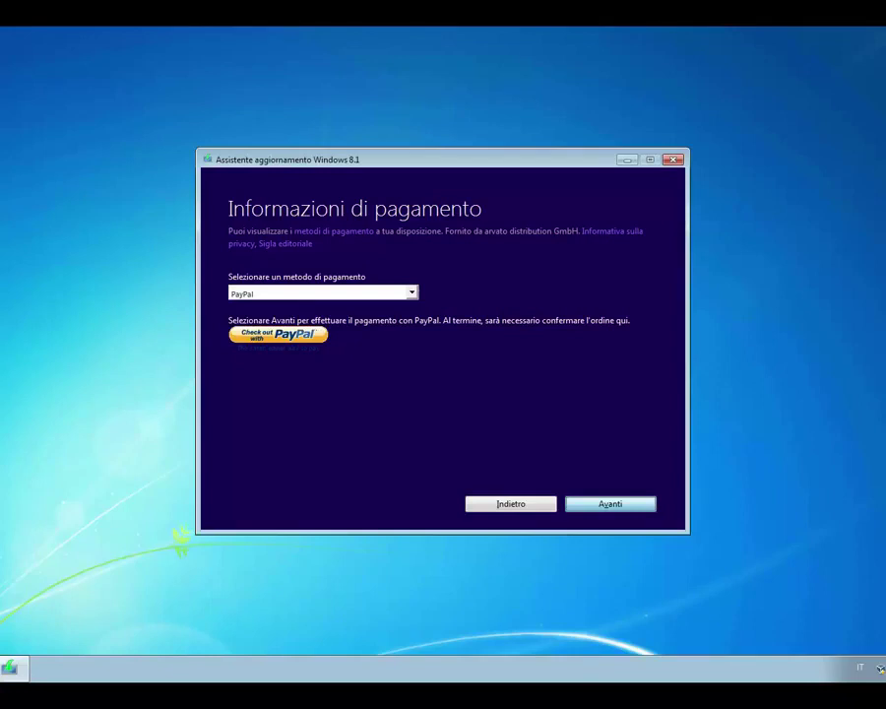
key(Return)
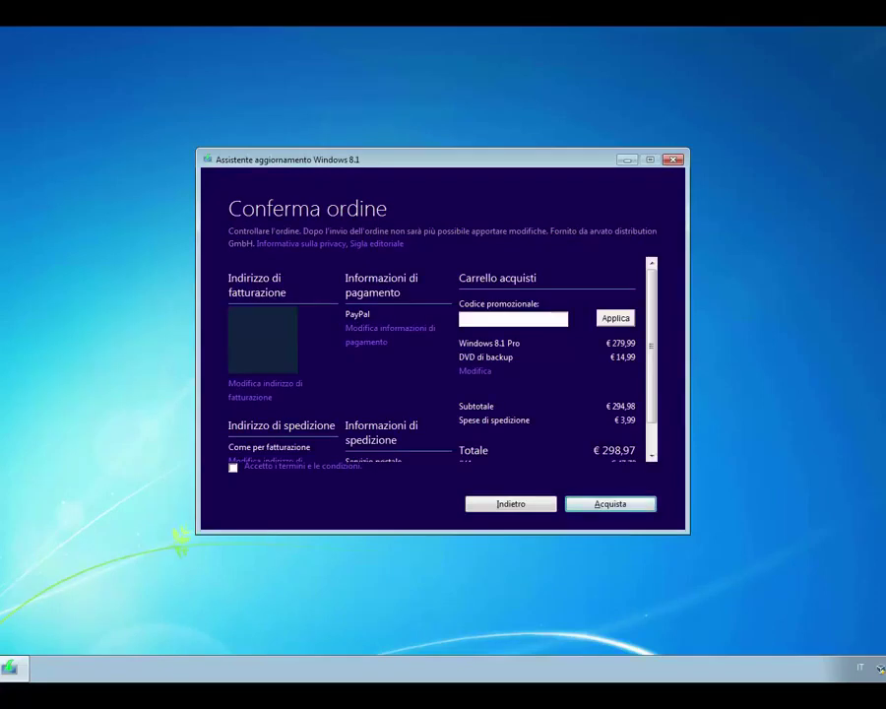
Accept the terms and conditions of the Windows 8.1 Pro order and submit the purchase.
scroll(438, 360, down, 1)
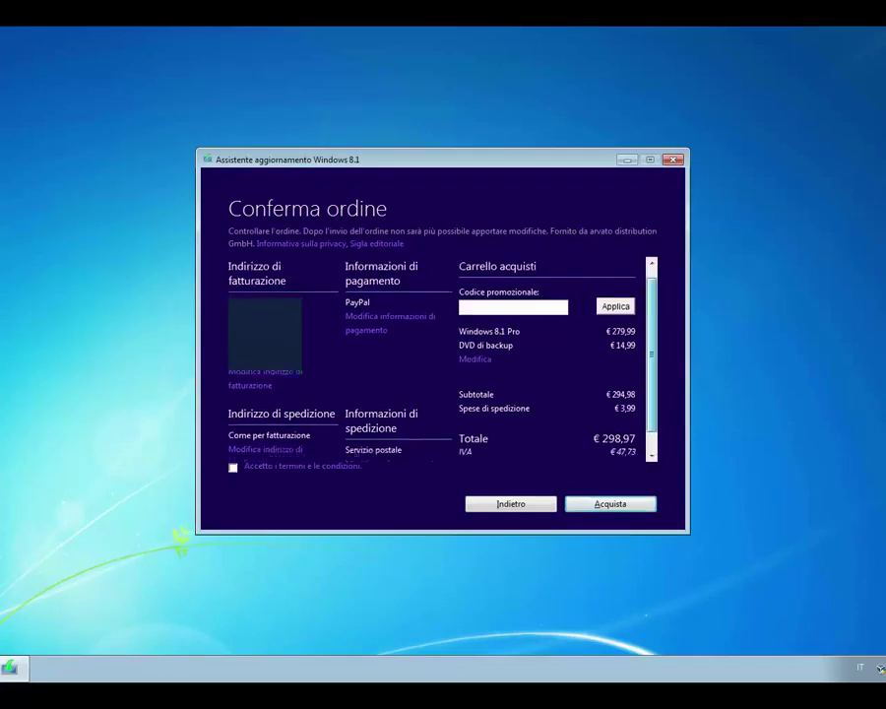
click(233, 467)
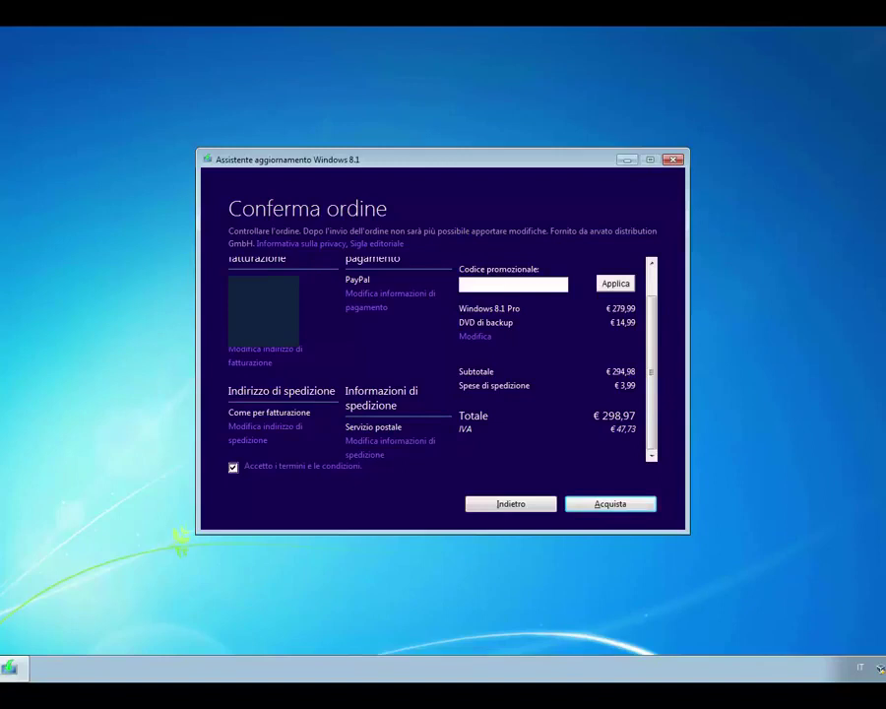
key(Return)
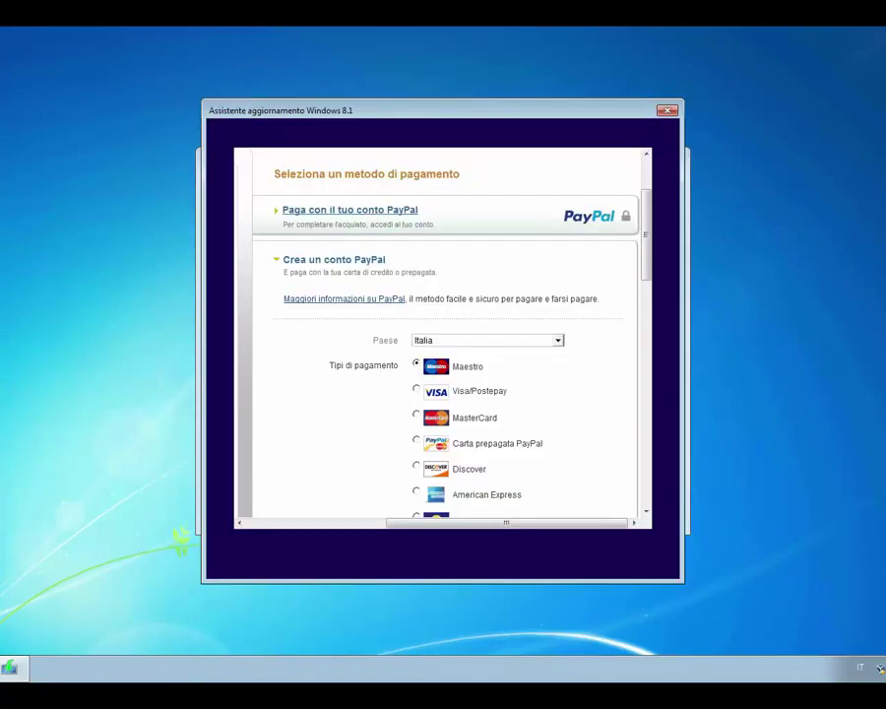
Choose to pay with an existing PayPal account instead of creating a new one.
scroll(444, 334, down, 10)
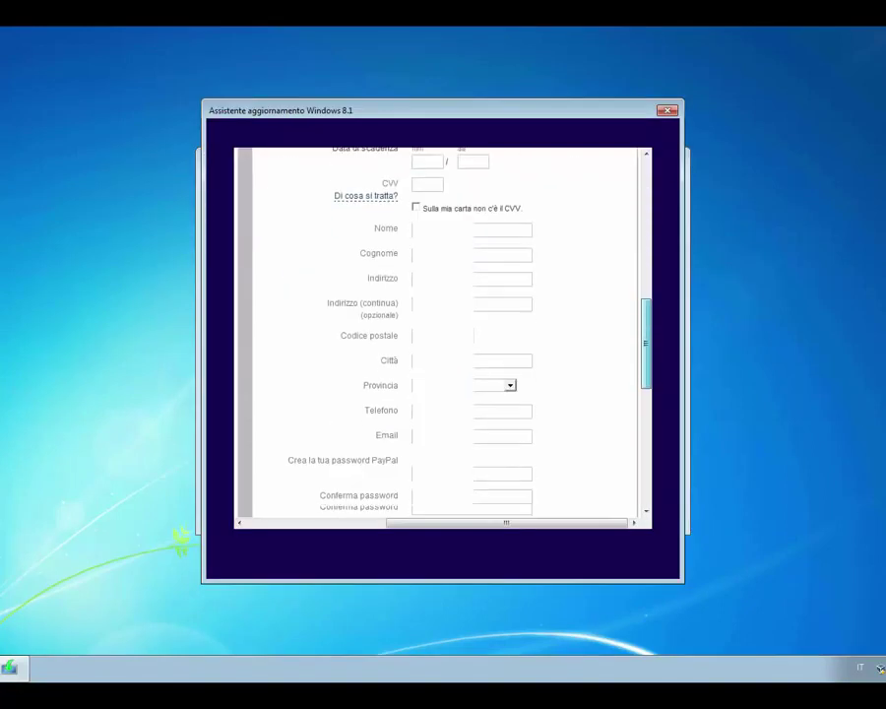
scroll(443, 334, down, 8)
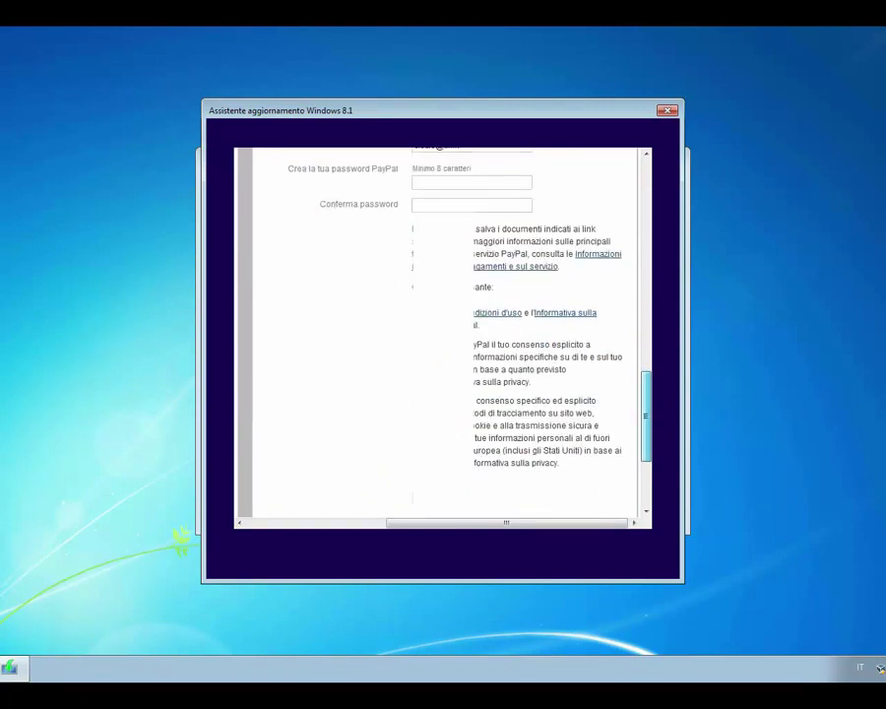
drag(646, 415, 646, 205)
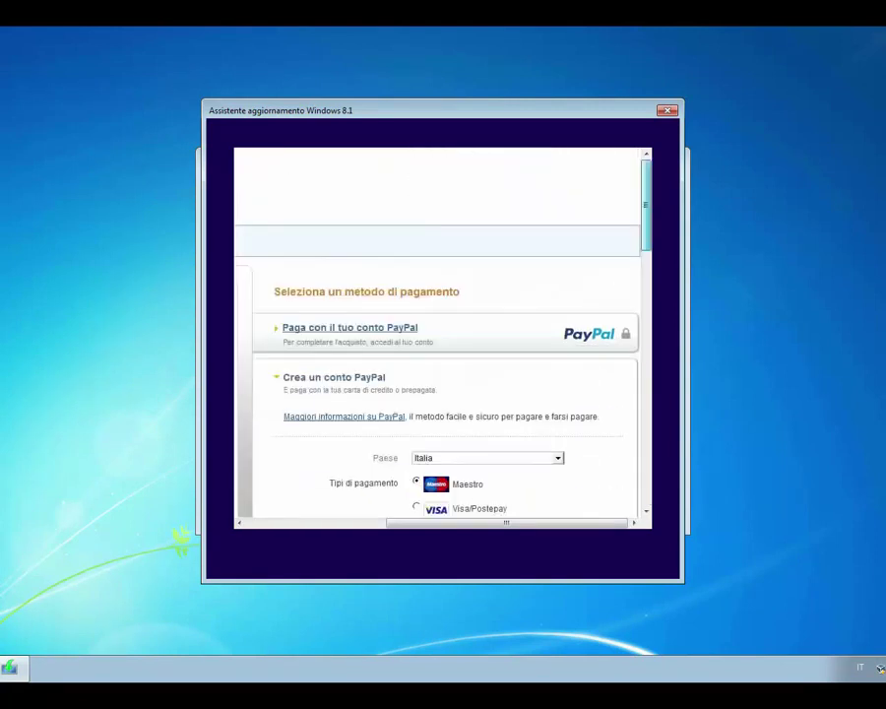
scroll(443, 335, down, 1)
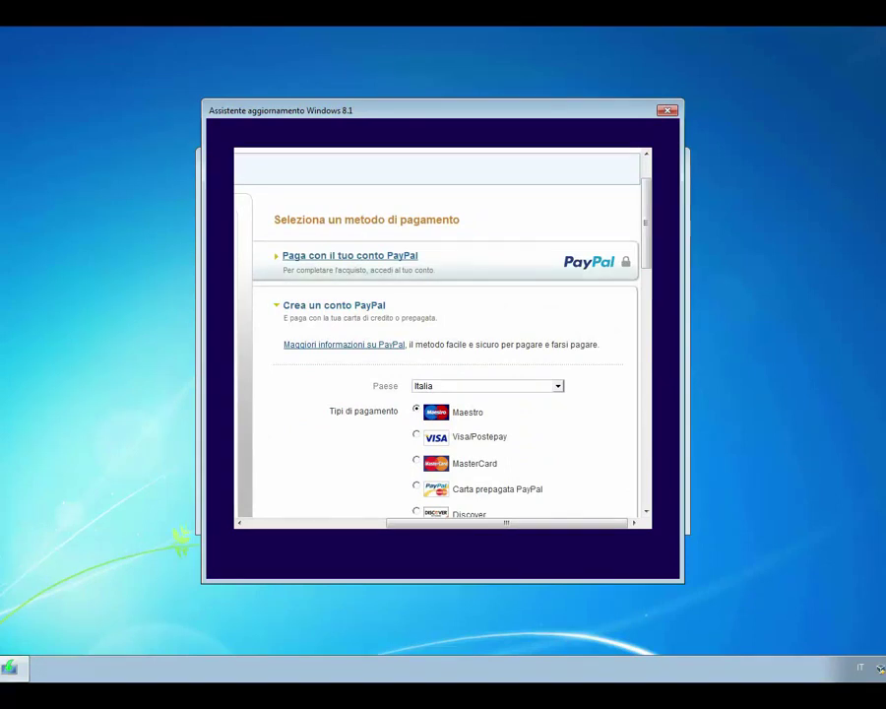
scroll(443, 335, down, 8)
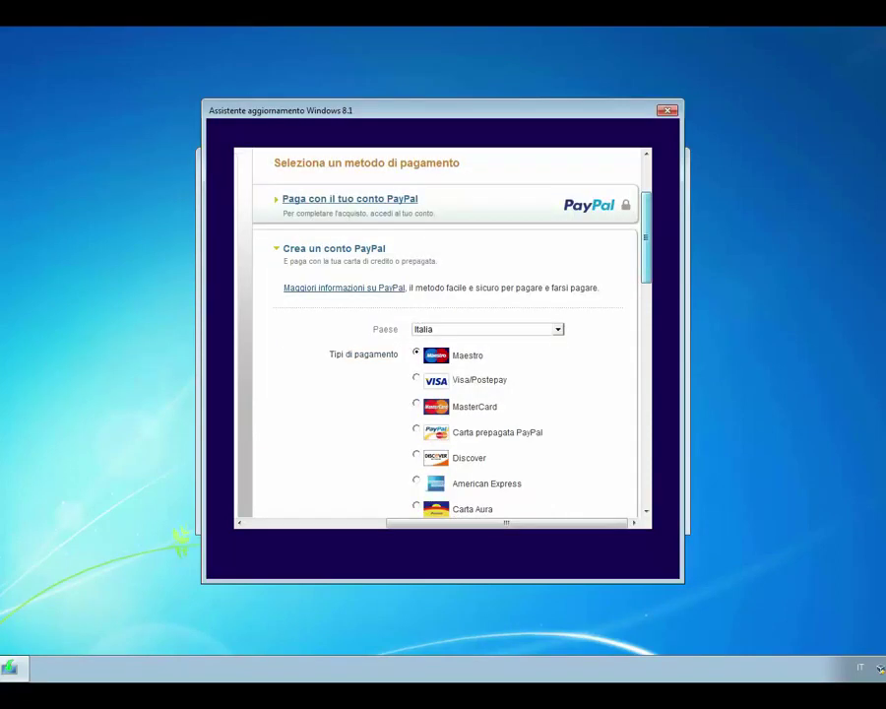
scroll(443, 335, up, 10)
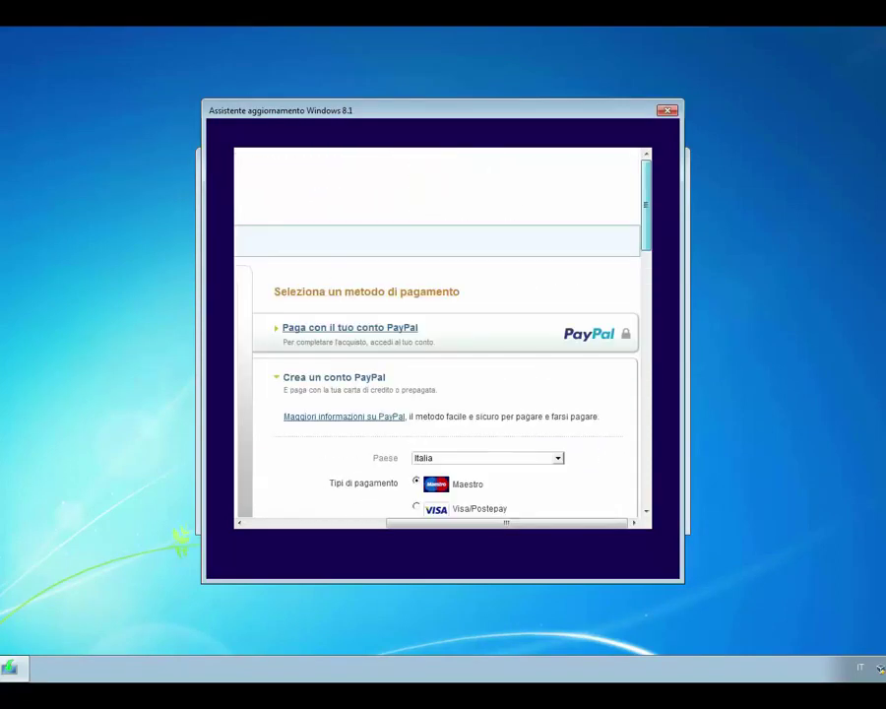
click(350, 327)
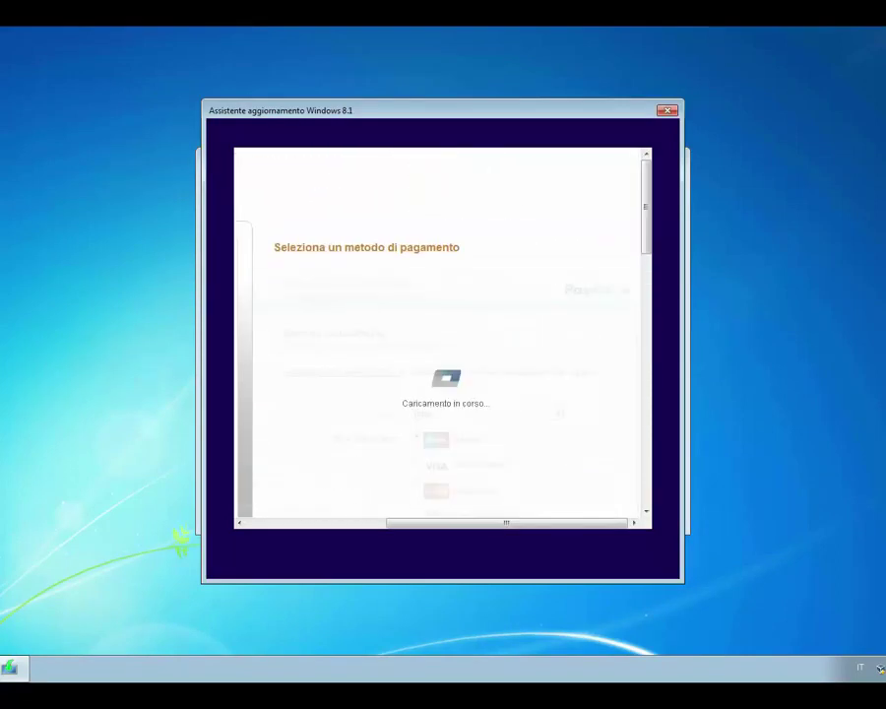